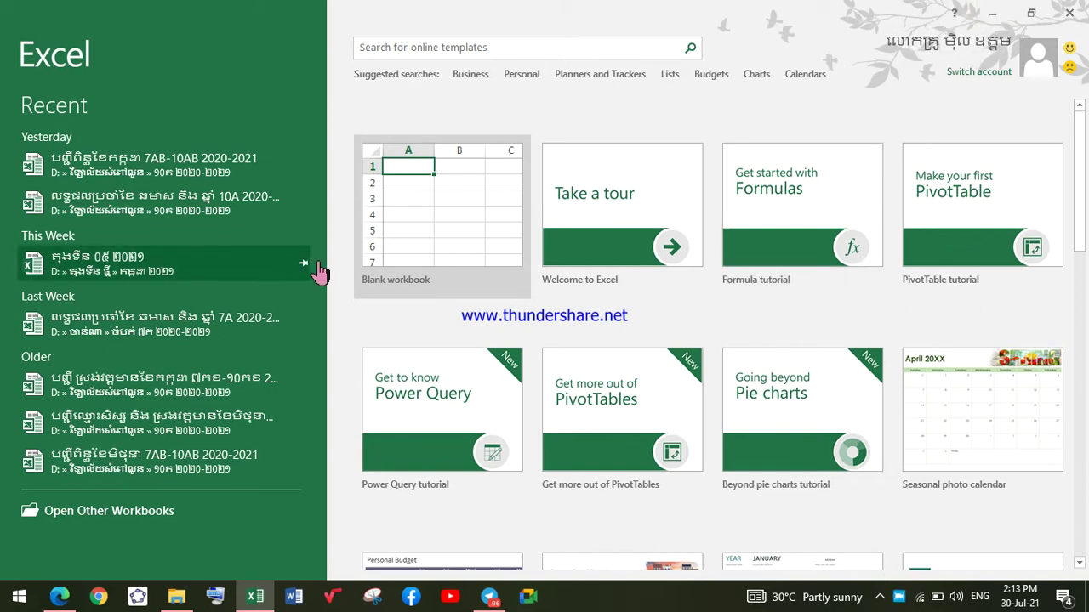
Step: Create a new blank workbook from the start screen
{"action": "left_click", "coordinate": [388, 236]}
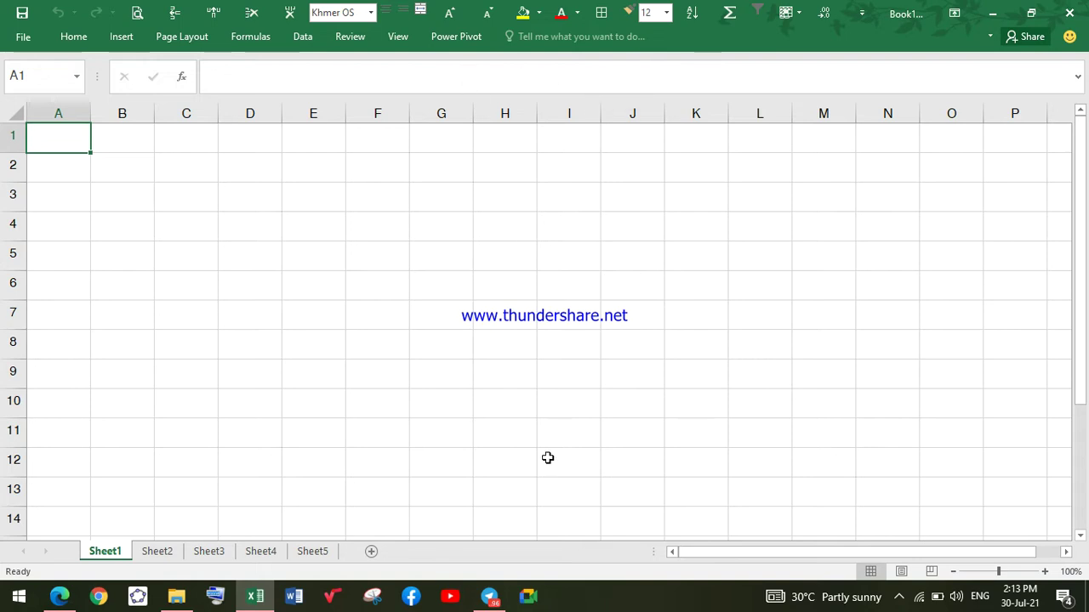
Step: Expand the ribbon to show its commands and collapse it again, two times over
{"action": "left_click", "coordinate": [80, 39]}
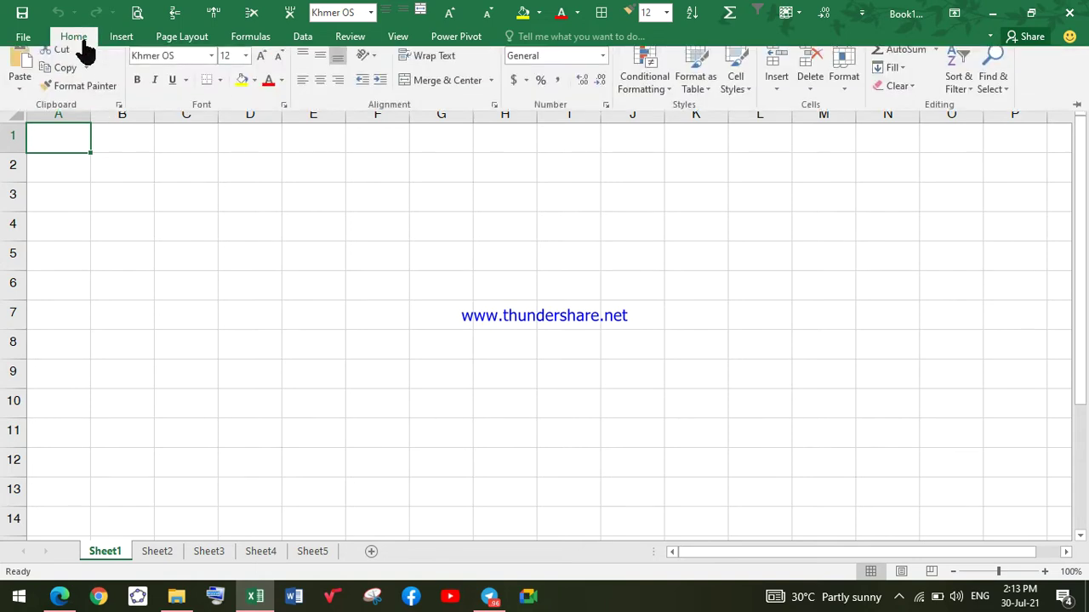
{"action": "left_click", "coordinate": [1077, 115]}
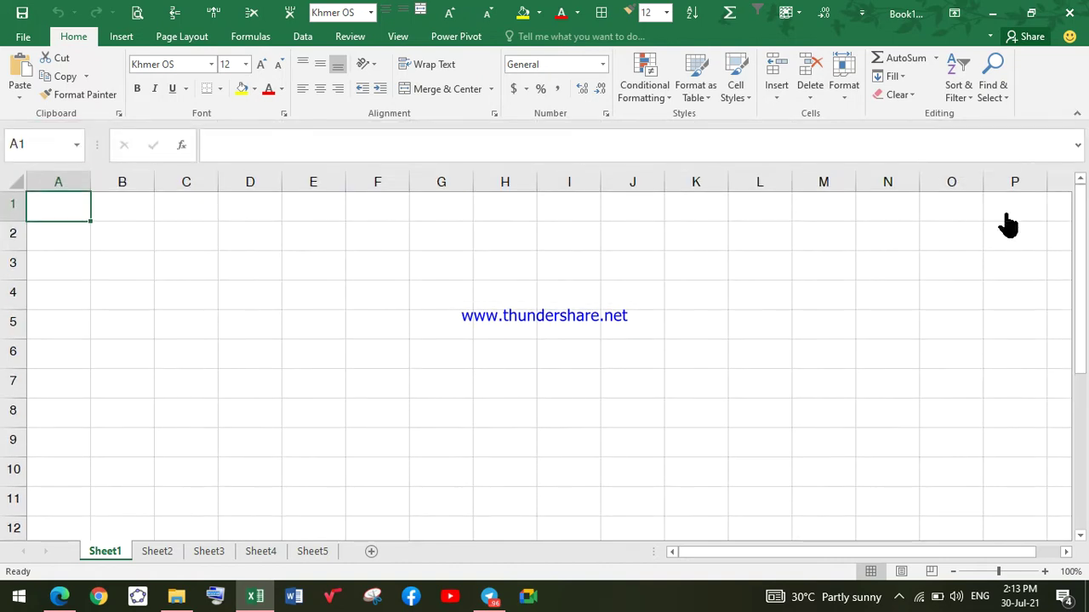
{"action": "left_click", "coordinate": [1074, 116]}
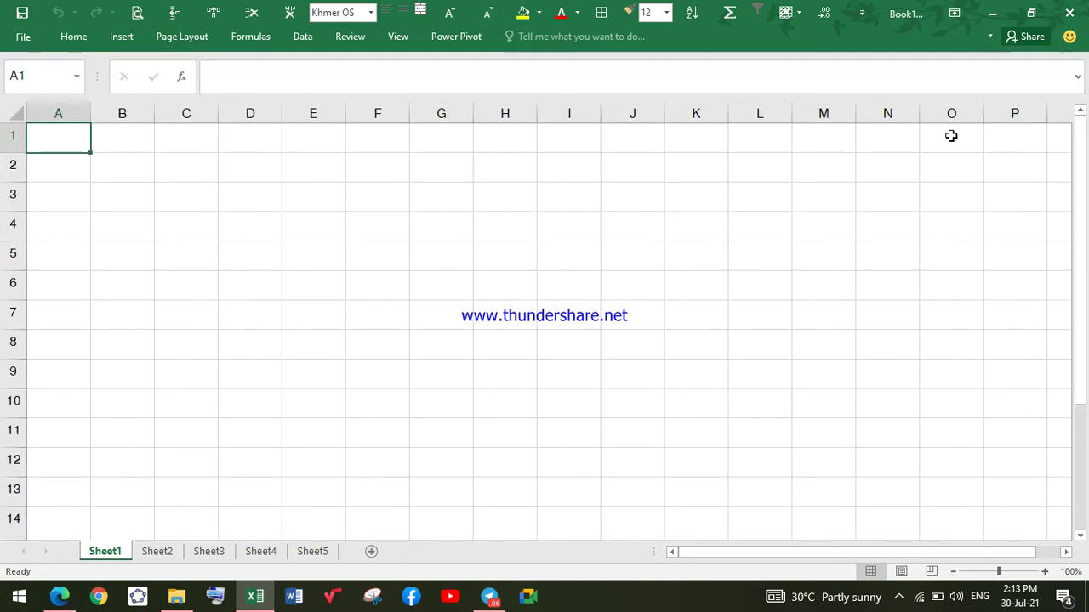
{"action": "double_click", "coordinate": [74, 38]}
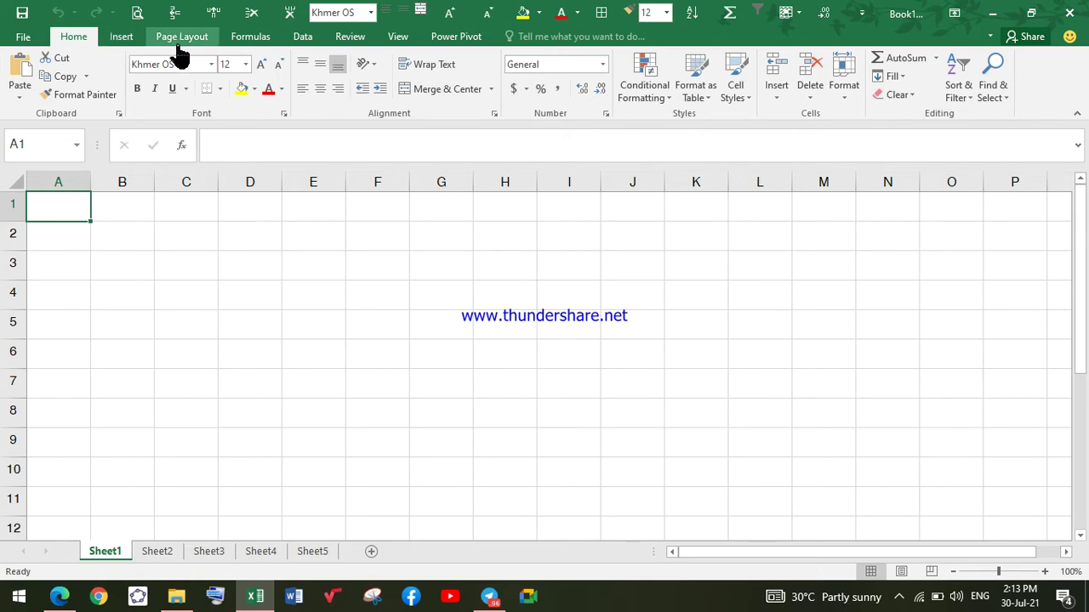
{"action": "double_click", "coordinate": [74, 38]}
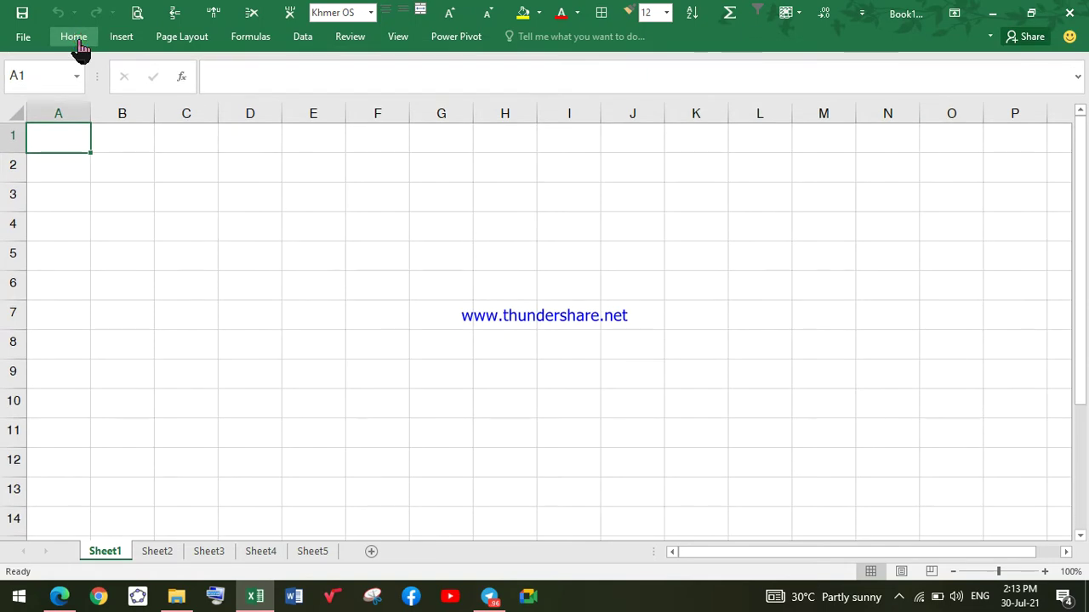
Step: Replace the user name in the General program options with the user's full name in Latin letters and apply it
{"action": "left_click", "coordinate": [23, 44]}
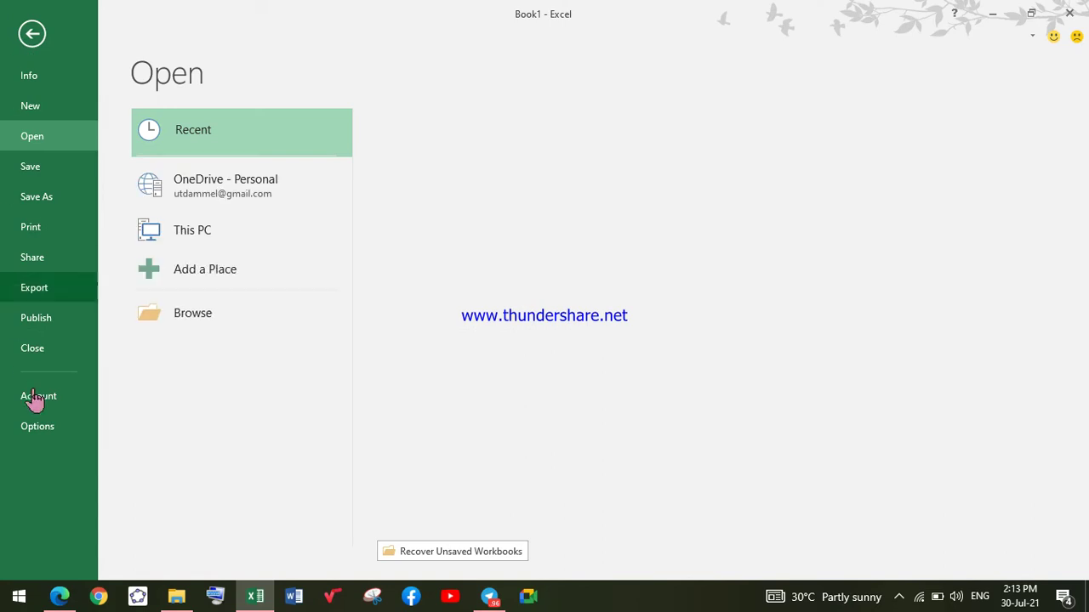
{"action": "left_click", "coordinate": [53, 430]}
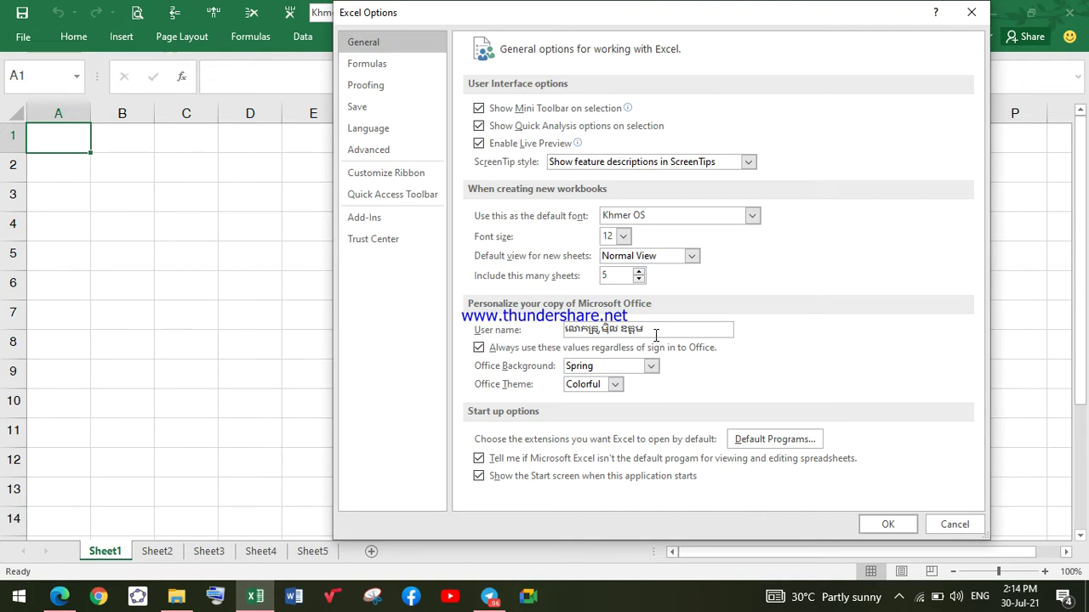
{"action": "left_click_drag", "start_coordinate": [642, 331], "coordinate": [536, 333]}
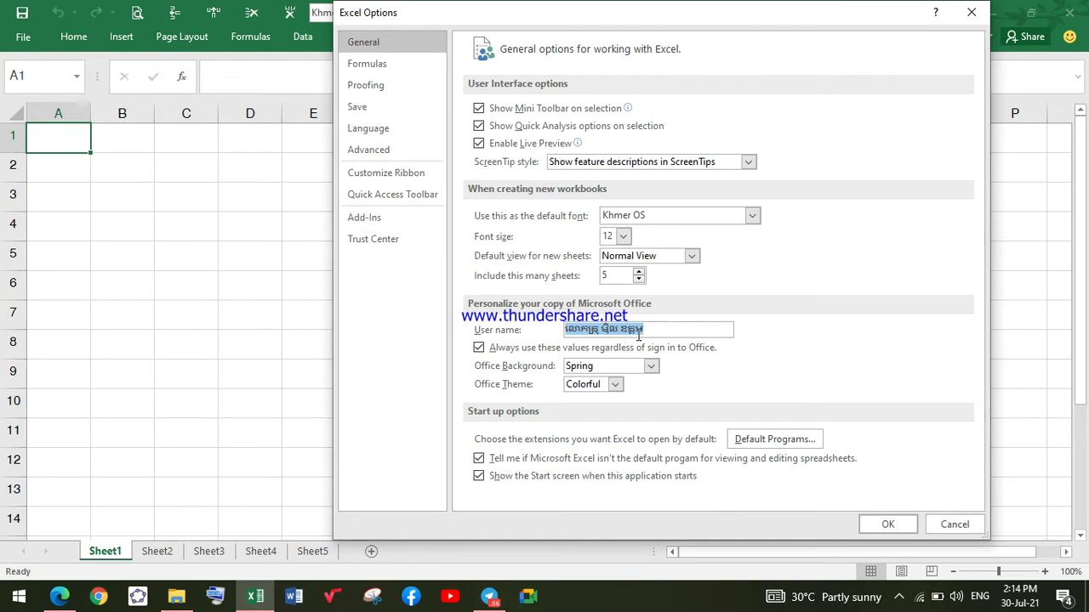
{"action": "left_click_drag", "start_coordinate": [646, 331], "coordinate": [615, 331]}
{"action": "key", "text": "BackSpace"}
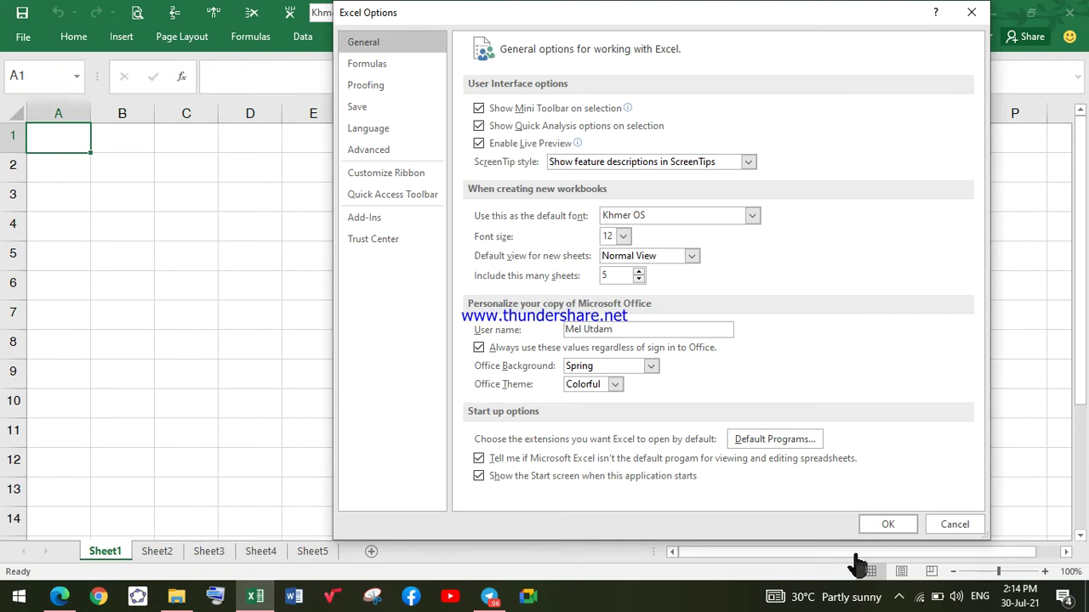
{"action": "left_click", "coordinate": [888, 524]}
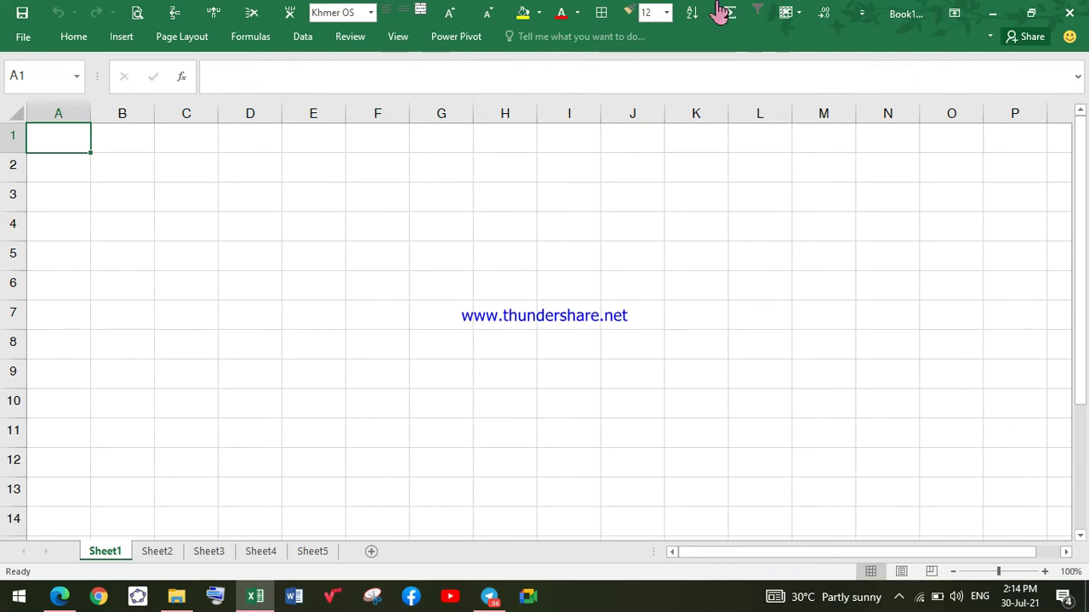
Step: Close and restart Excel, maximize its start window and create a new blank workbook
{"action": "left_click", "coordinate": [1070, 12]}
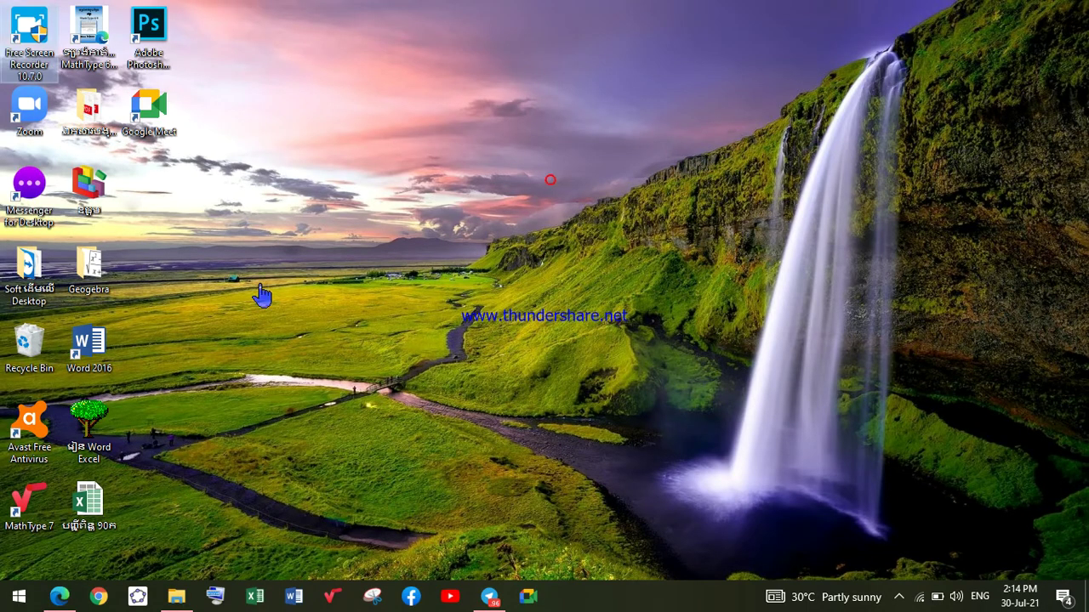
{"action": "left_click", "coordinate": [255, 597]}
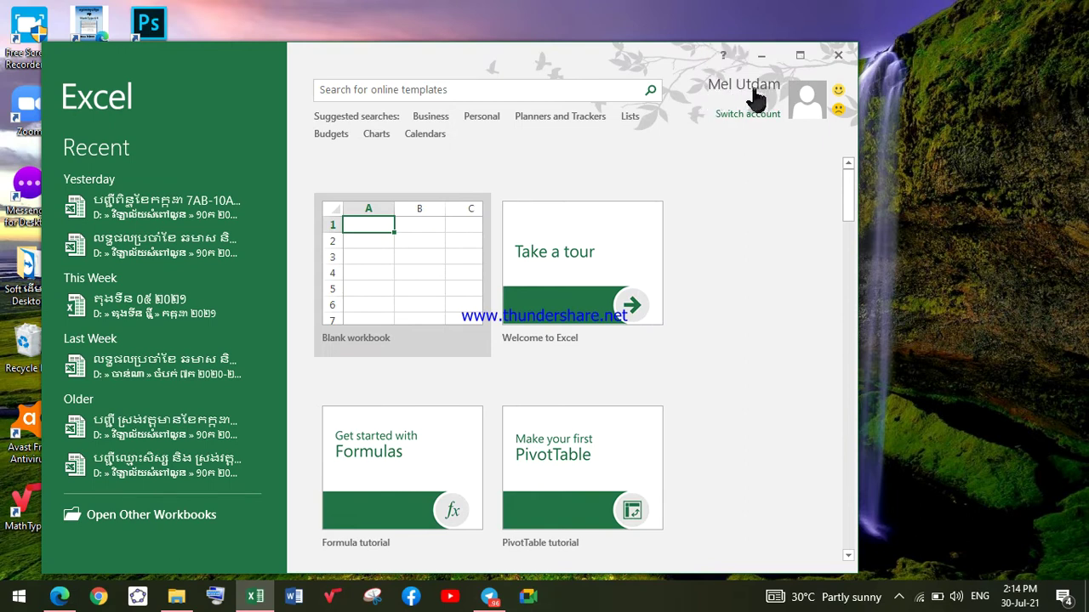
{"action": "left_click", "coordinate": [800, 56]}
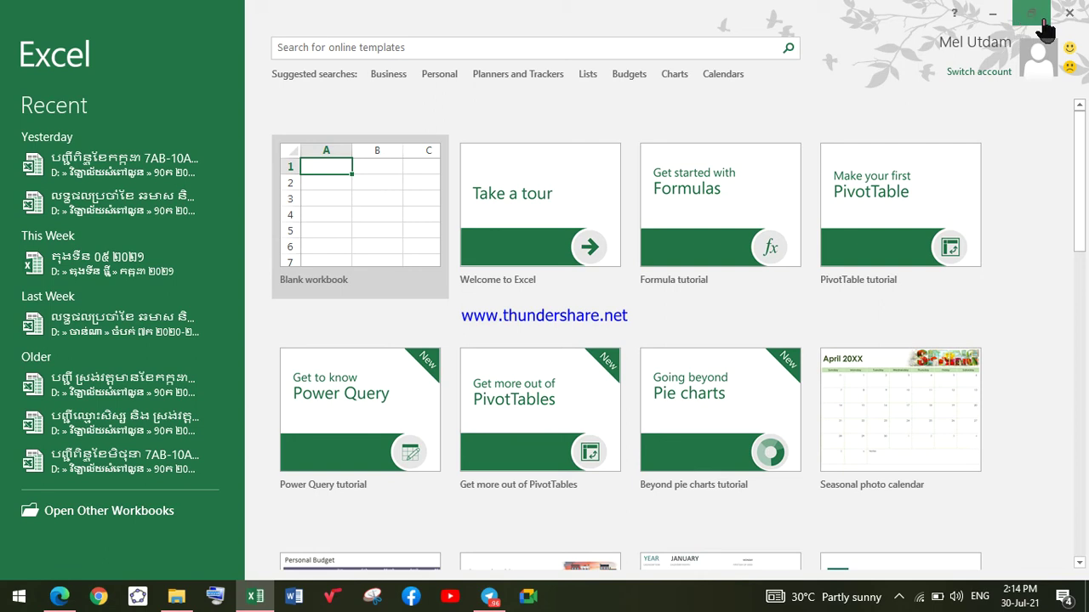
{"action": "left_click", "coordinate": [377, 204]}
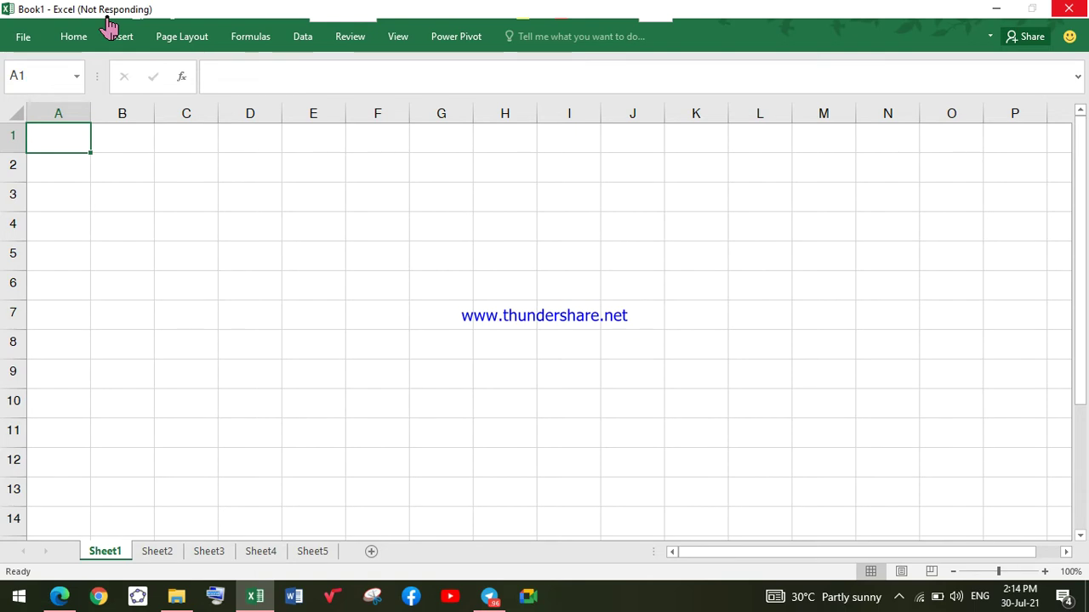
Step: Set the Office Background to No Background in the General program options and apply it
{"action": "left_click", "coordinate": [23, 36]}
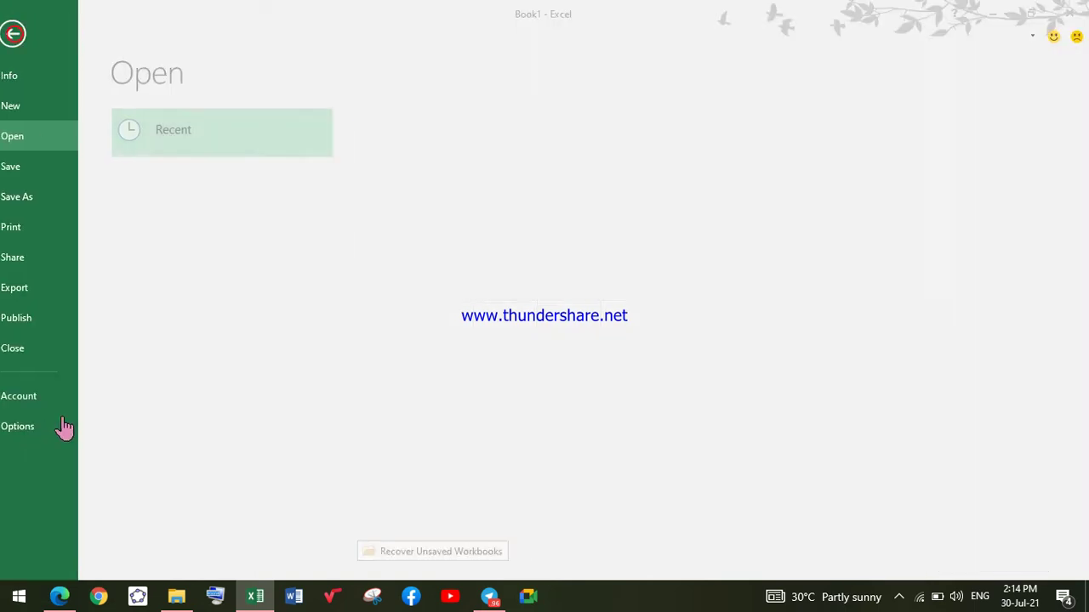
{"action": "left_click", "coordinate": [48, 426]}
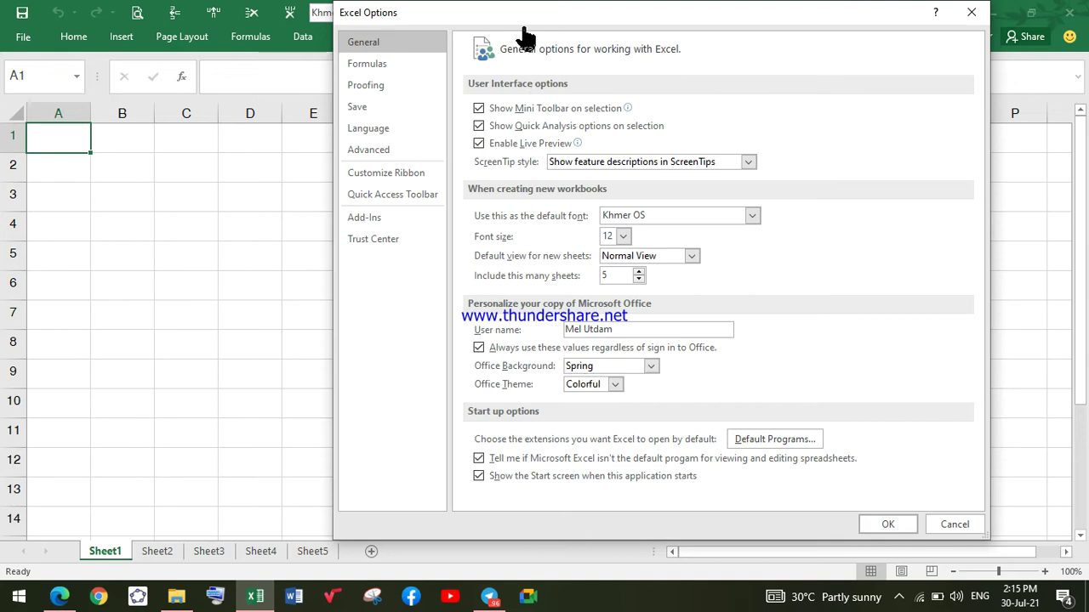
{"action": "left_click_drag", "start_coordinate": [532, 12], "coordinate": [338, 23]}
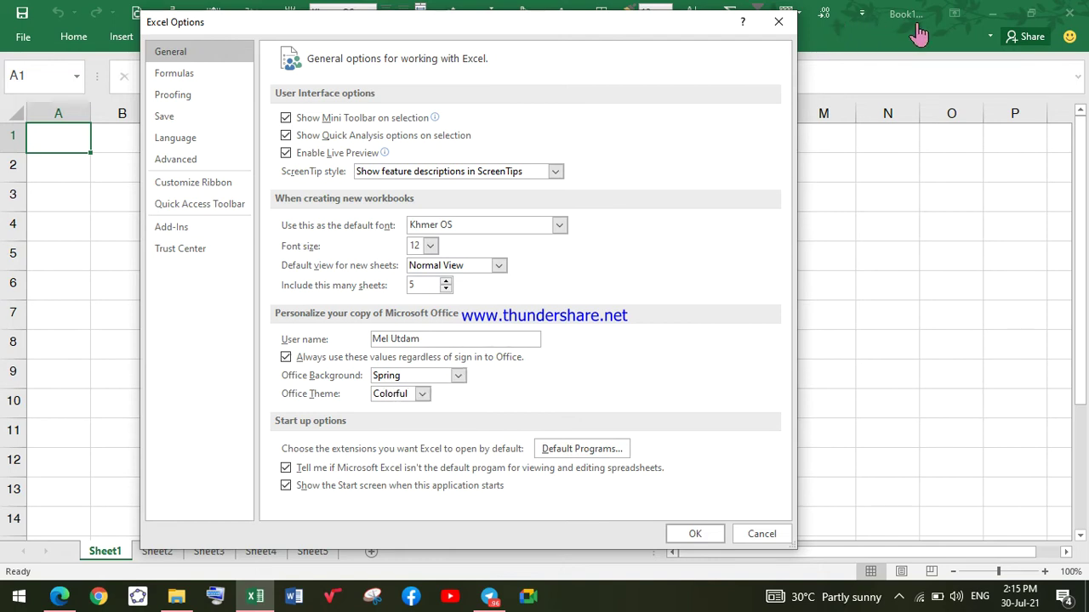
{"action": "left_click", "coordinate": [459, 378]}
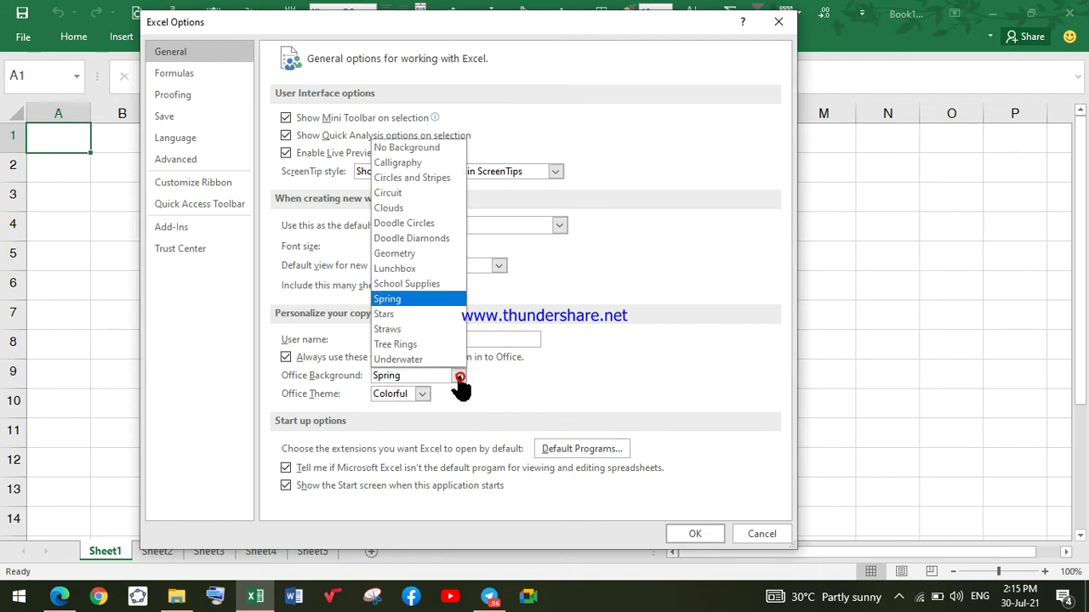
{"action": "left_click", "coordinate": [414, 149]}
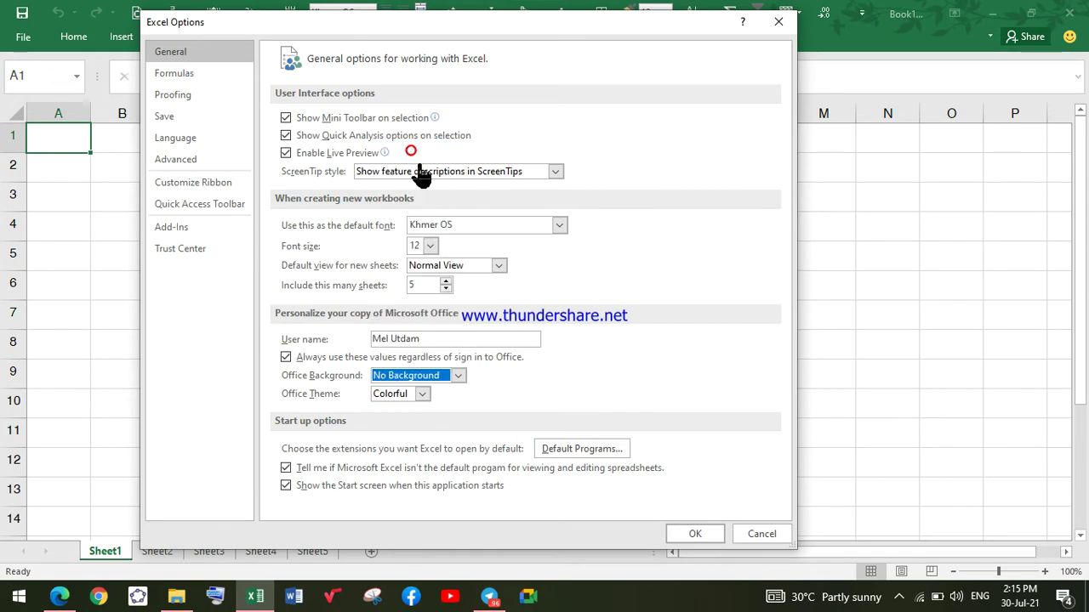
{"action": "left_click", "coordinate": [689, 534]}
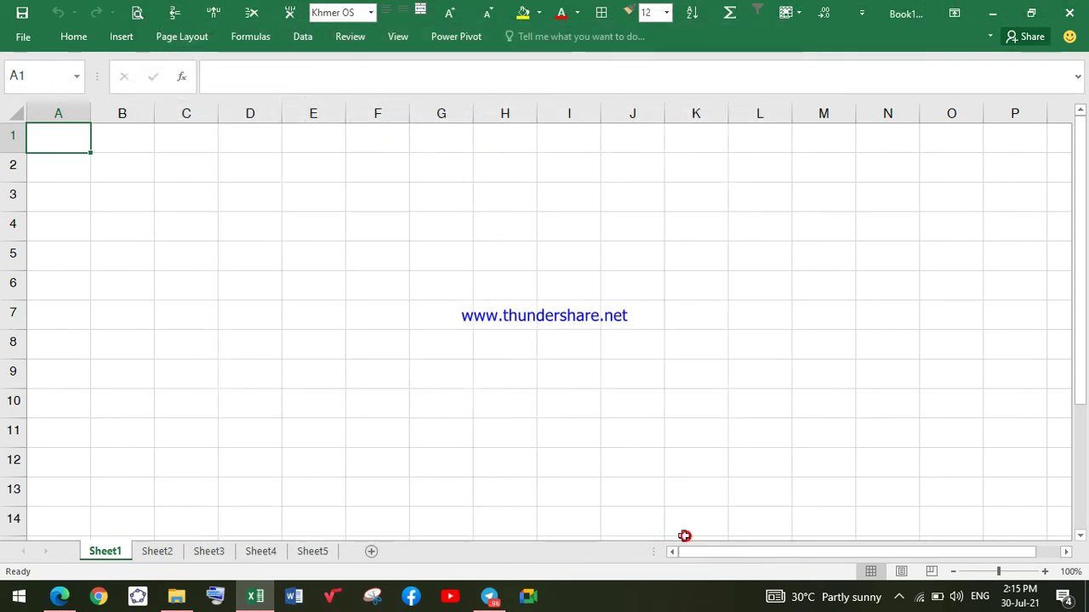
Step: Change the Office Background to Calligraphy in the General program options and apply it
{"action": "left_click", "coordinate": [26, 44]}
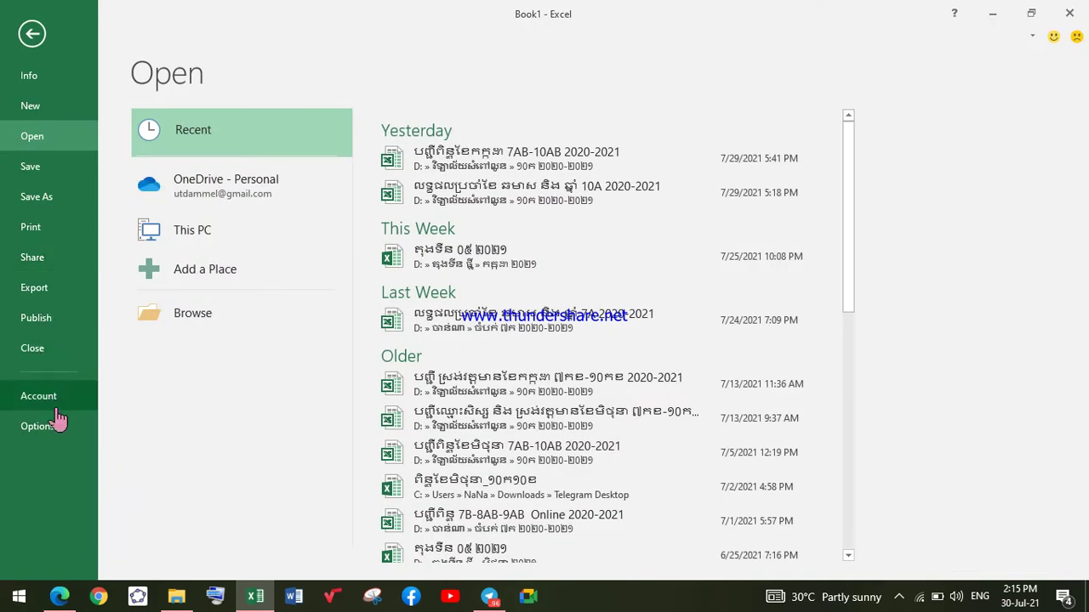
{"action": "left_click", "coordinate": [56, 426]}
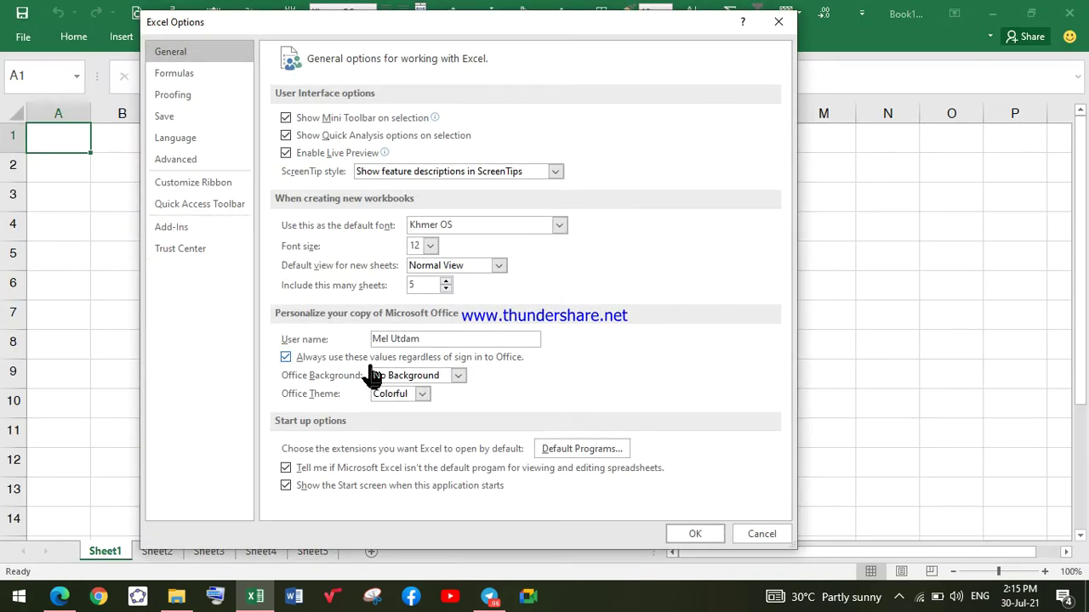
{"action": "left_click", "coordinate": [456, 379]}
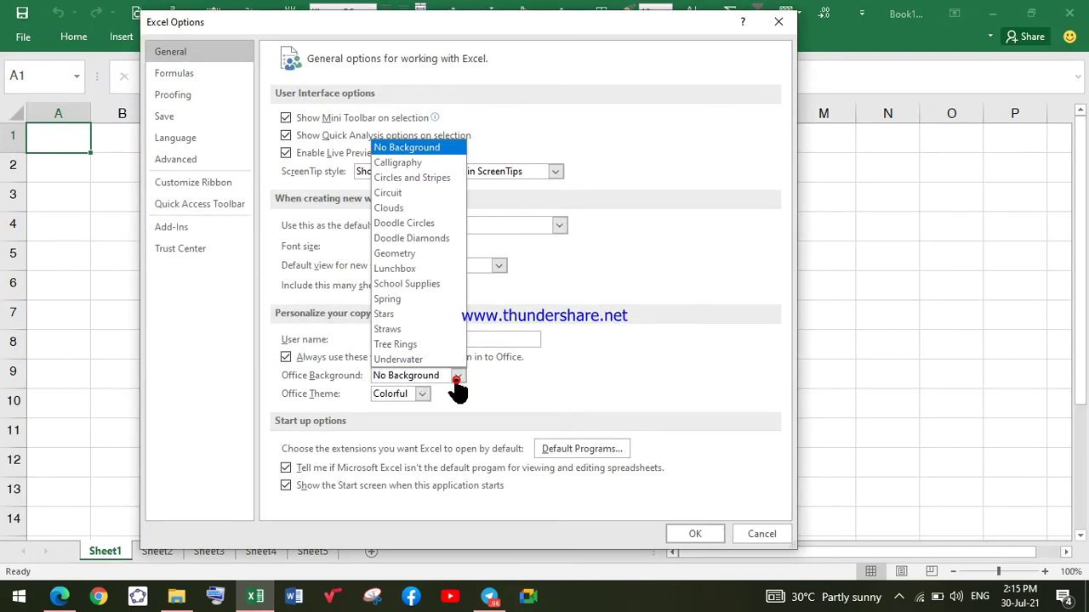
{"action": "left_click", "coordinate": [415, 163]}
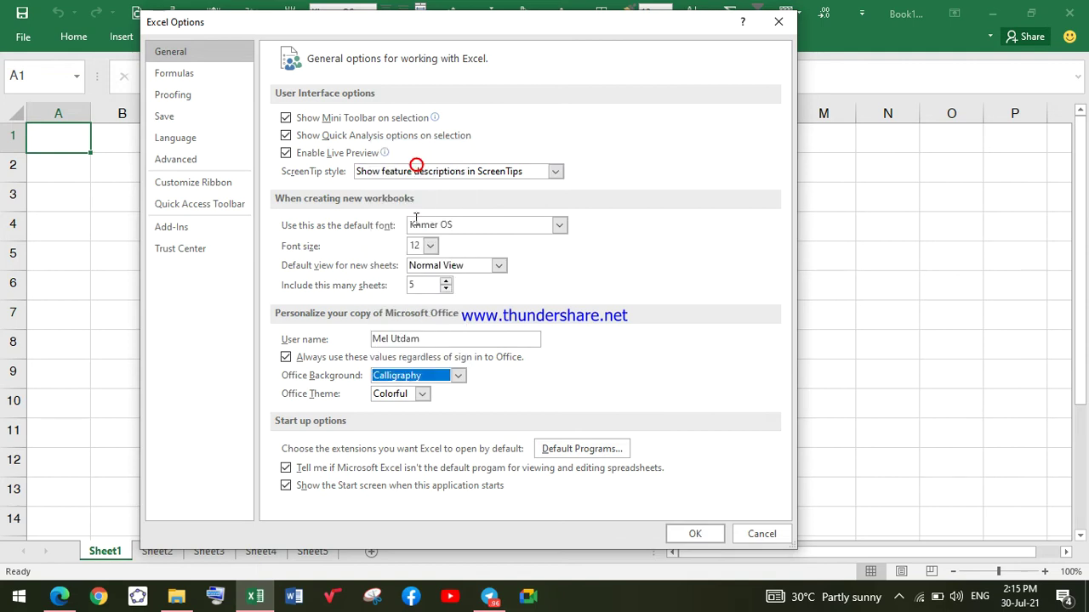
{"action": "left_click", "coordinate": [685, 534]}
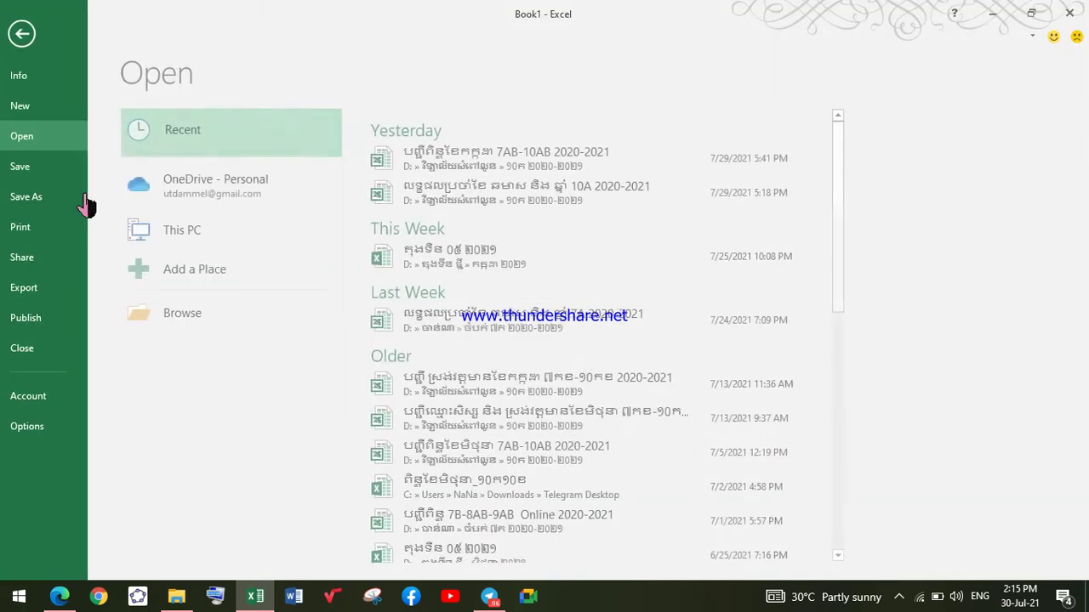
Step: Change the Office Background to Straws in the General program options and apply it
{"action": "left_click", "coordinate": [54, 428]}
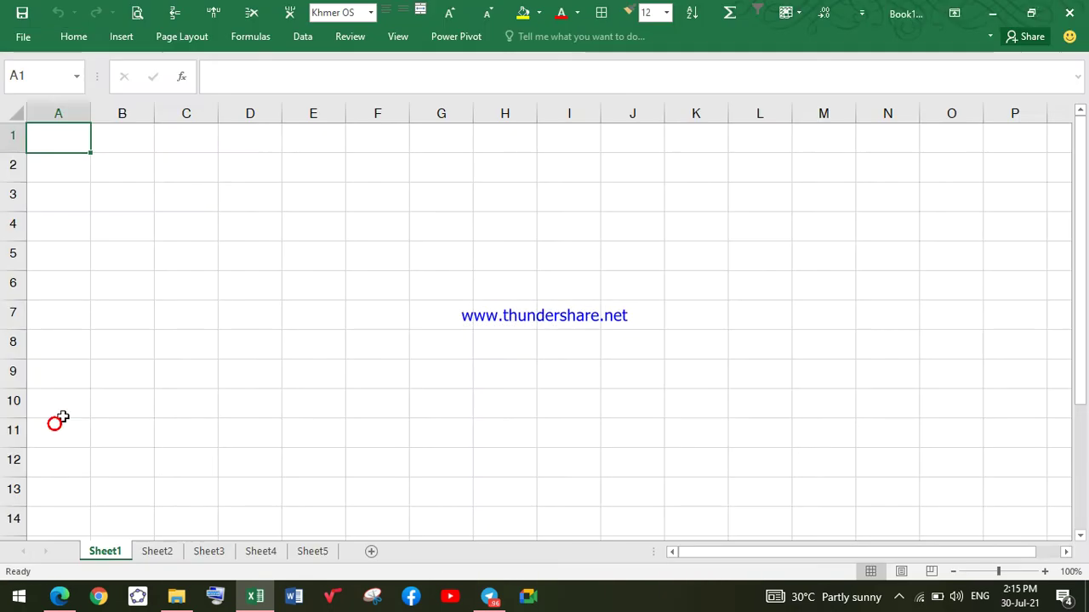
{"action": "left_click", "coordinate": [456, 376]}
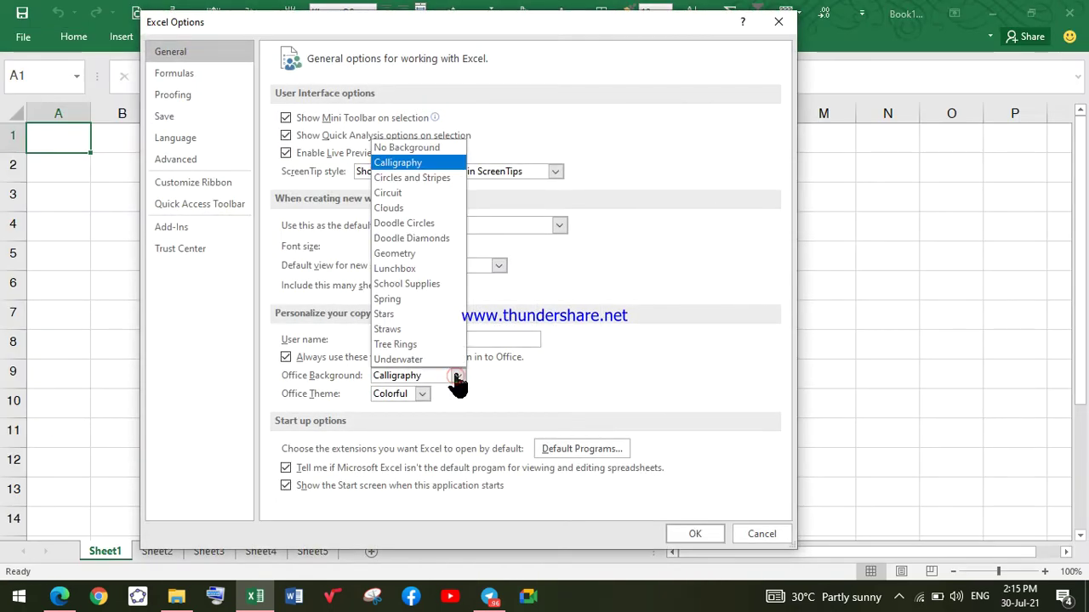
{"action": "left_click", "coordinate": [422, 331]}
{"action": "left_click", "coordinate": [692, 533]}
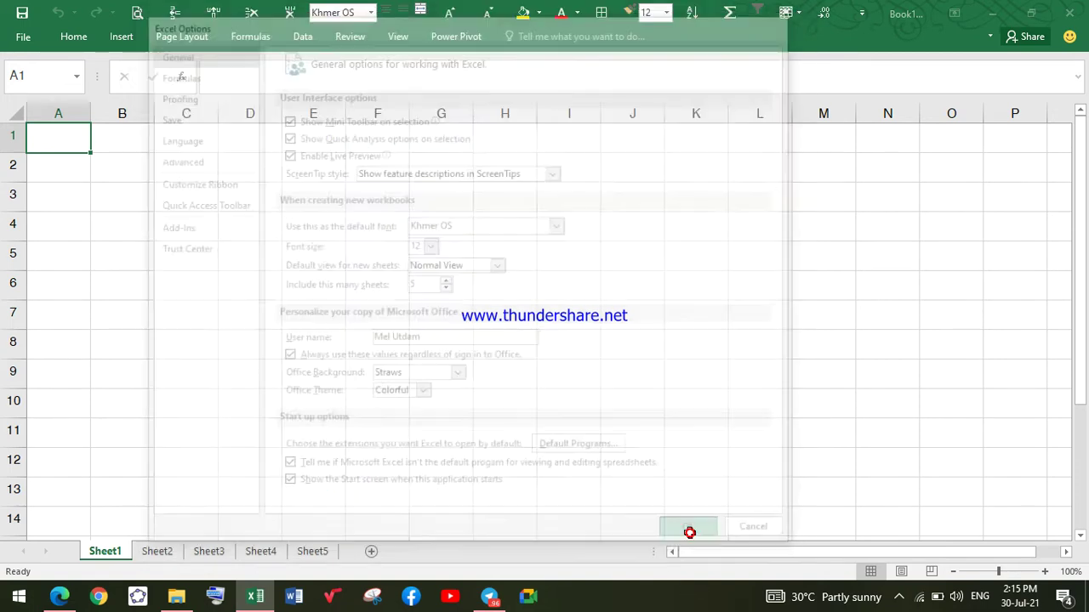
Step: Change the Office Background to School Supplies in the General program options and apply it
{"action": "left_click", "coordinate": [31, 39]}
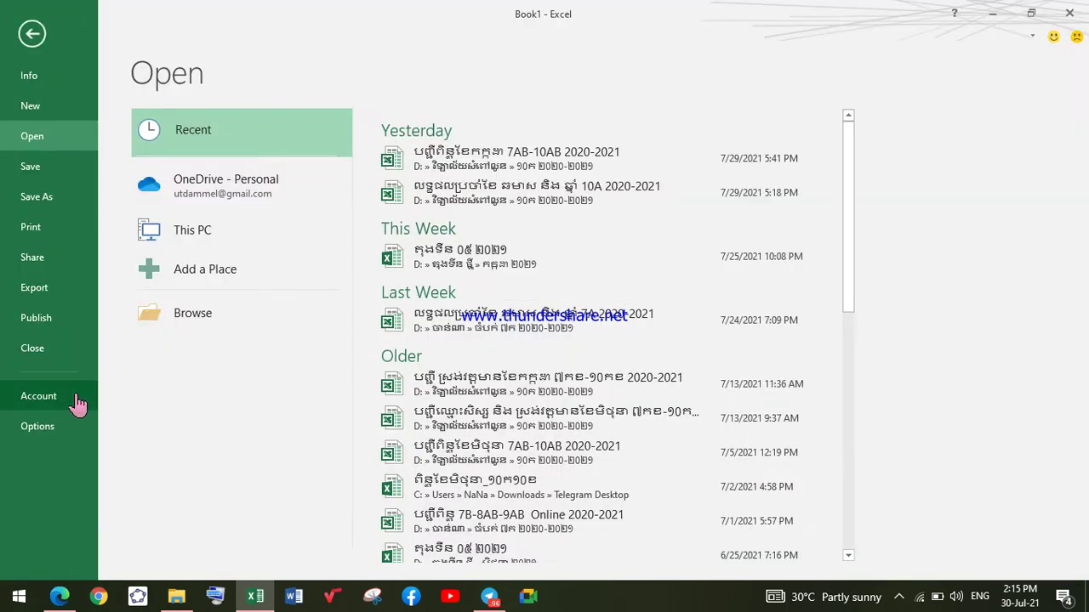
{"action": "left_click", "coordinate": [56, 425]}
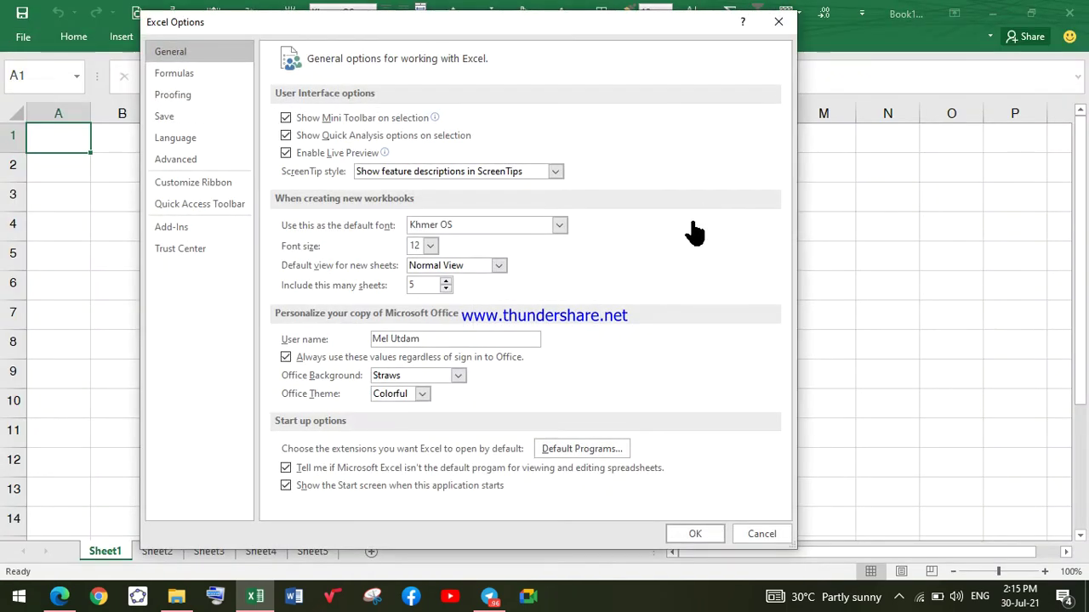
{"action": "left_click", "coordinate": [461, 376]}
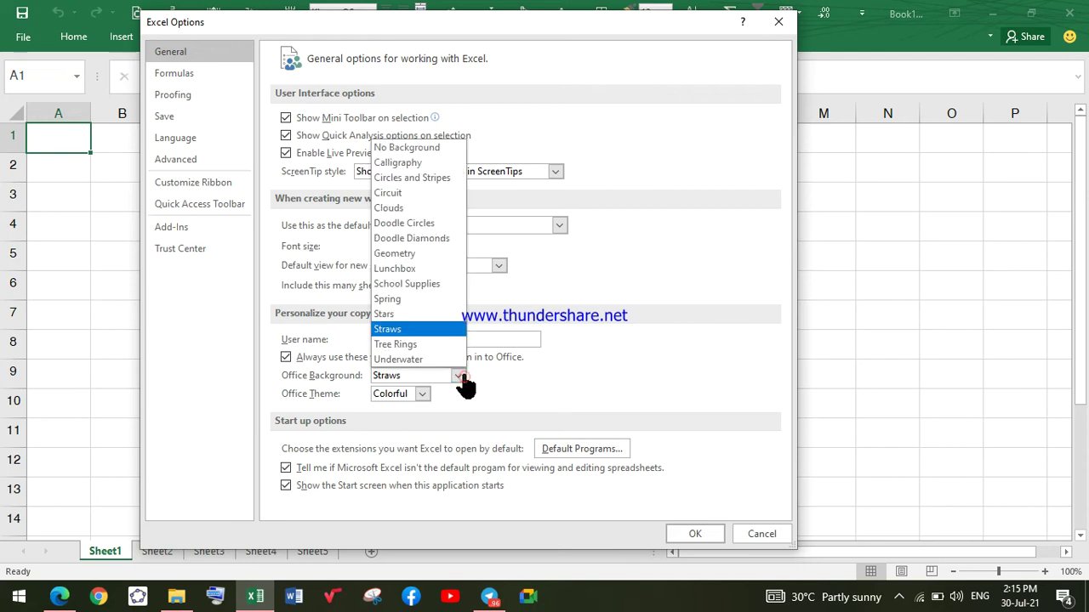
{"action": "left_click", "coordinate": [409, 288]}
{"action": "left_click", "coordinate": [706, 533]}
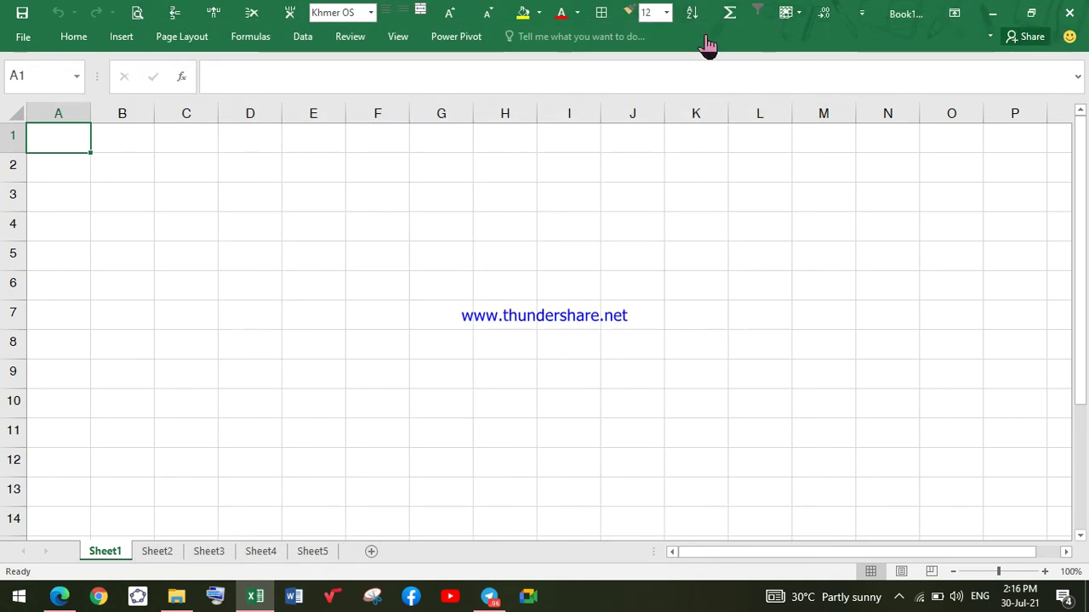
Step: Change the Office Theme to Dark Gray in the General program options and apply it
{"action": "left_click", "coordinate": [22, 38]}
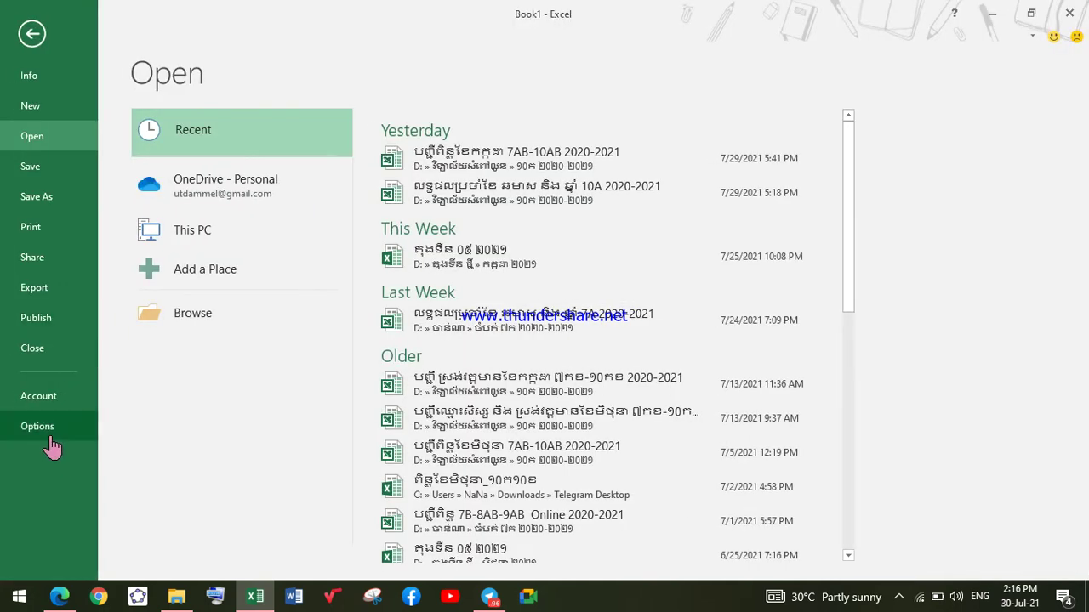
{"action": "left_click", "coordinate": [34, 427]}
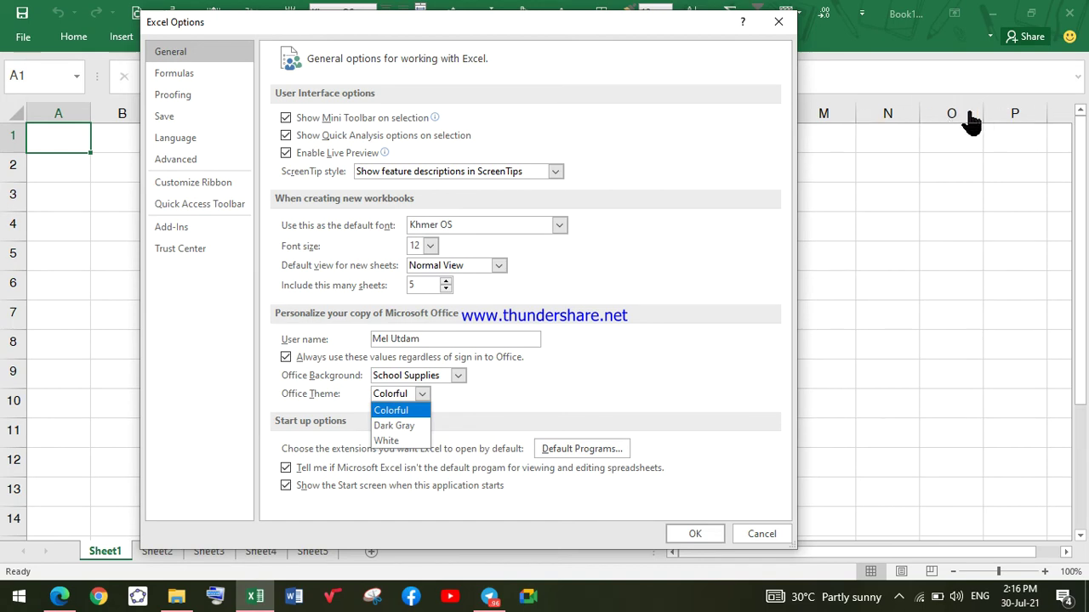
{"action": "left_click", "coordinate": [403, 427]}
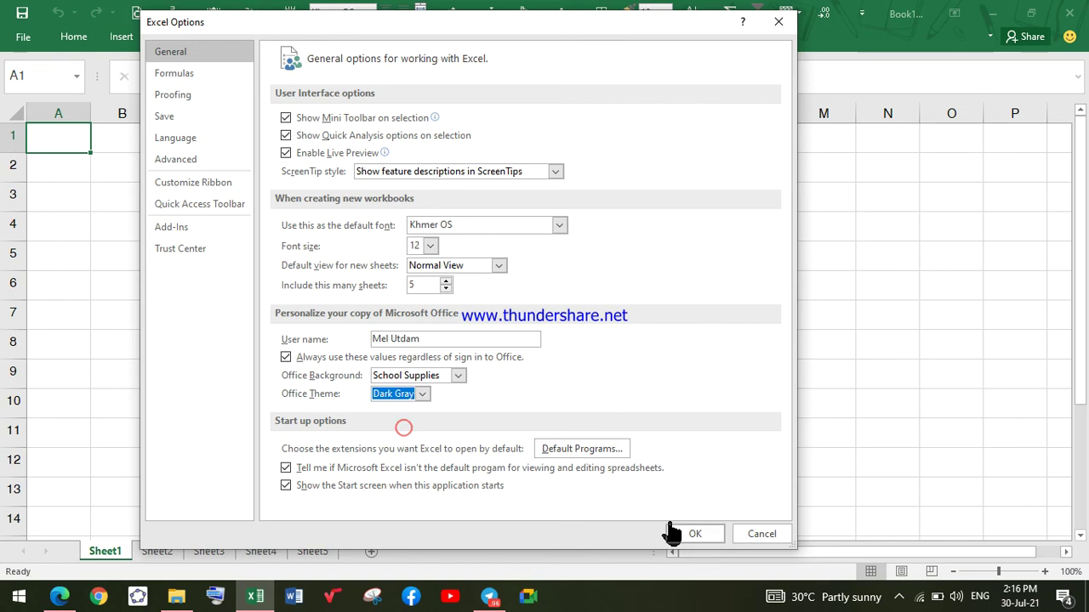
{"action": "left_click", "coordinate": [695, 536]}
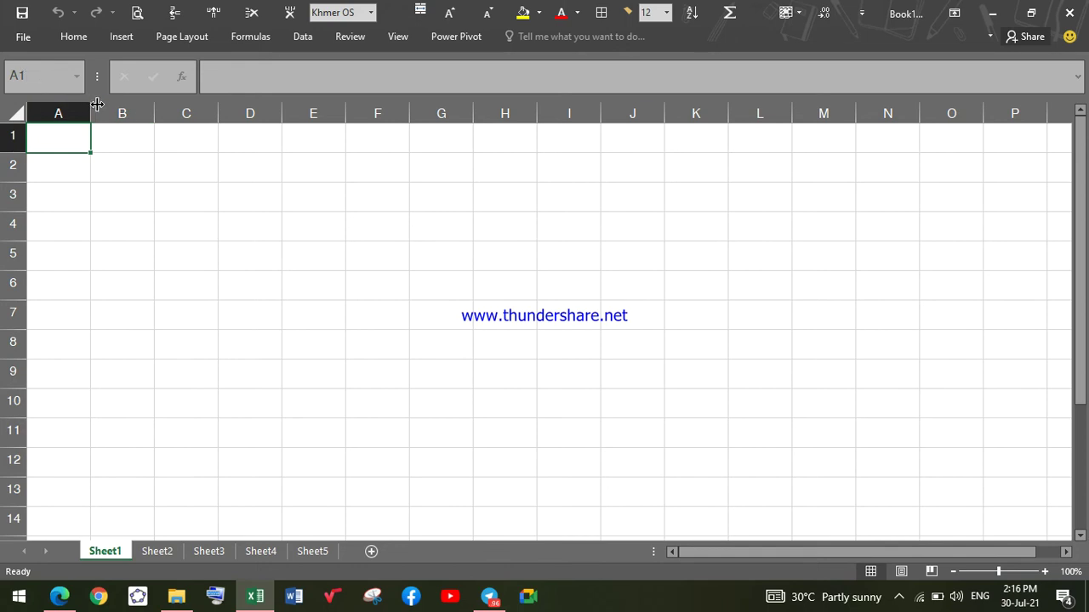
Step: Change the Office Theme to White in the General program options and apply it
{"action": "left_click", "coordinate": [21, 40]}
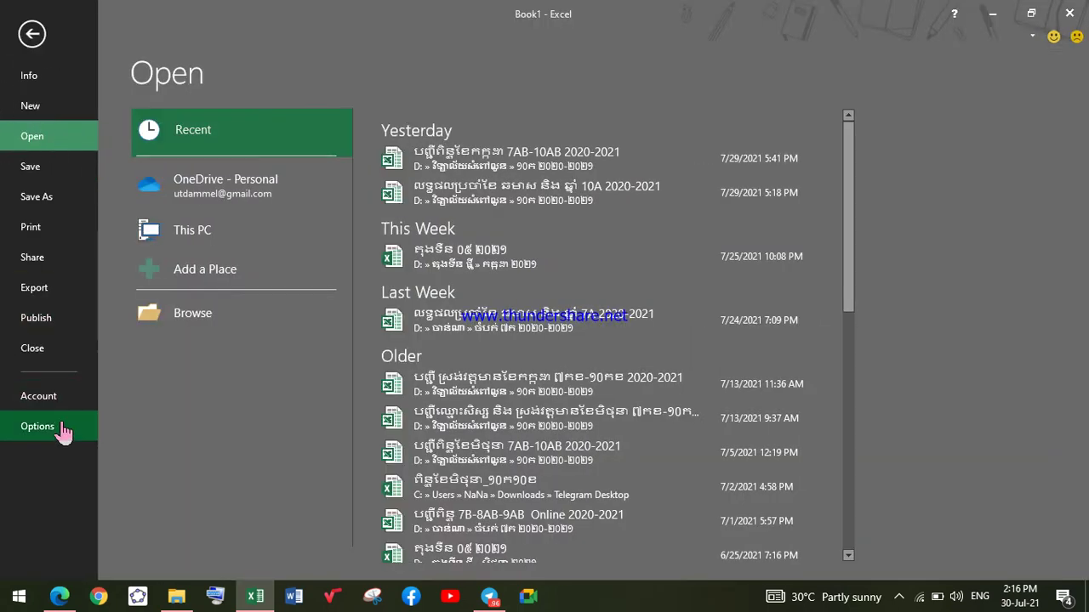
{"action": "left_click", "coordinate": [60, 425]}
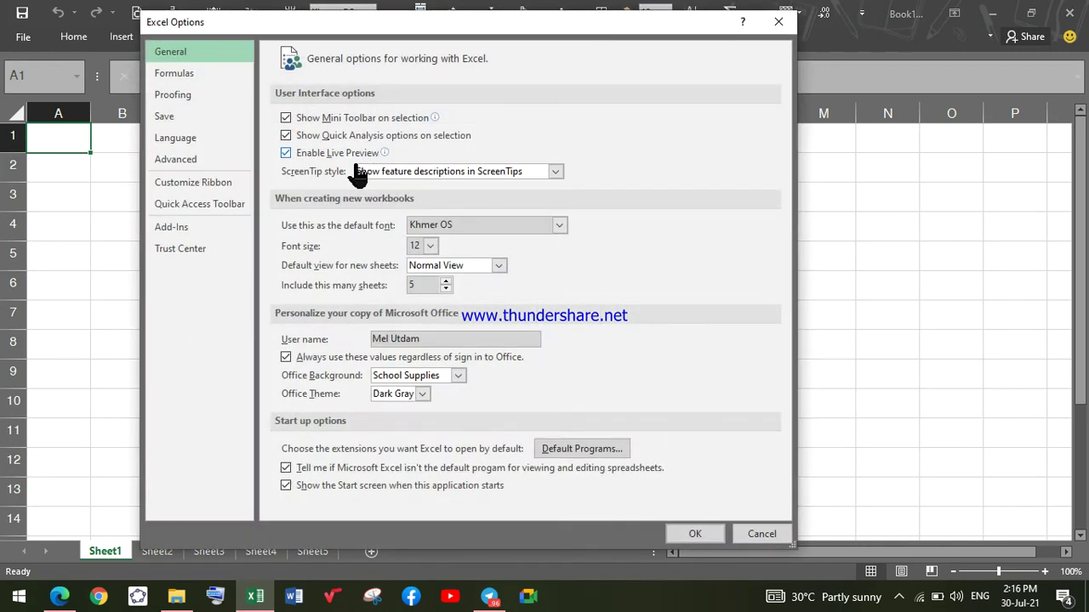
{"action": "left_click", "coordinate": [425, 397]}
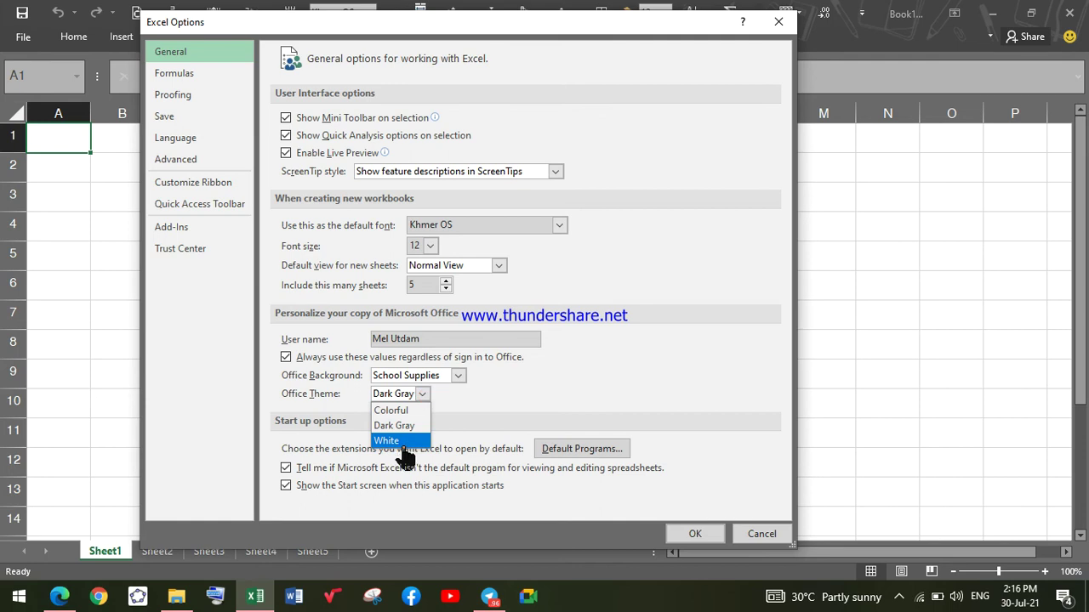
{"action": "left_click", "coordinate": [401, 444]}
{"action": "left_click", "coordinate": [695, 534]}
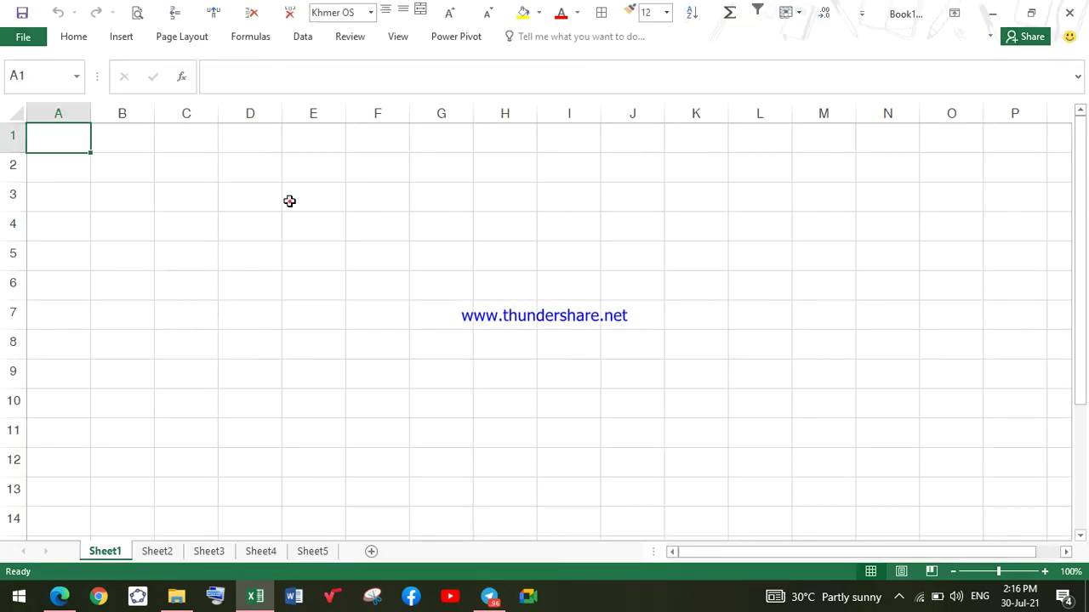
{"action": "left_click", "coordinate": [290, 200]}
{"action": "left_click", "coordinate": [214, 229]}
{"action": "left_click_drag", "start_coordinate": [529, 227], "coordinate": [540, 226]}
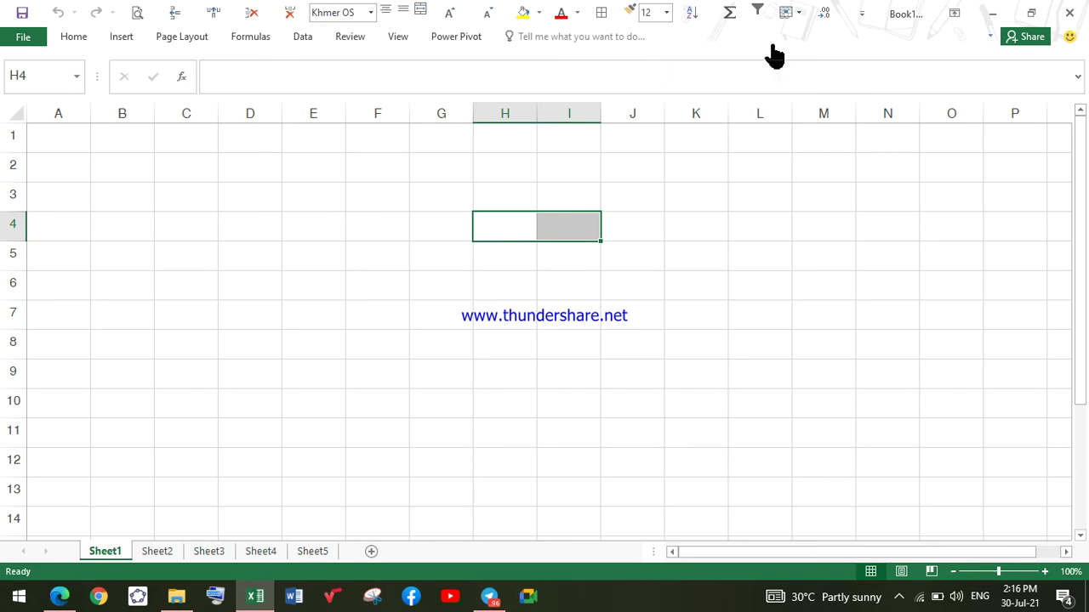
Step: Switch the Office Theme back to Colorful in the General program options and apply it
{"action": "left_click", "coordinate": [24, 40]}
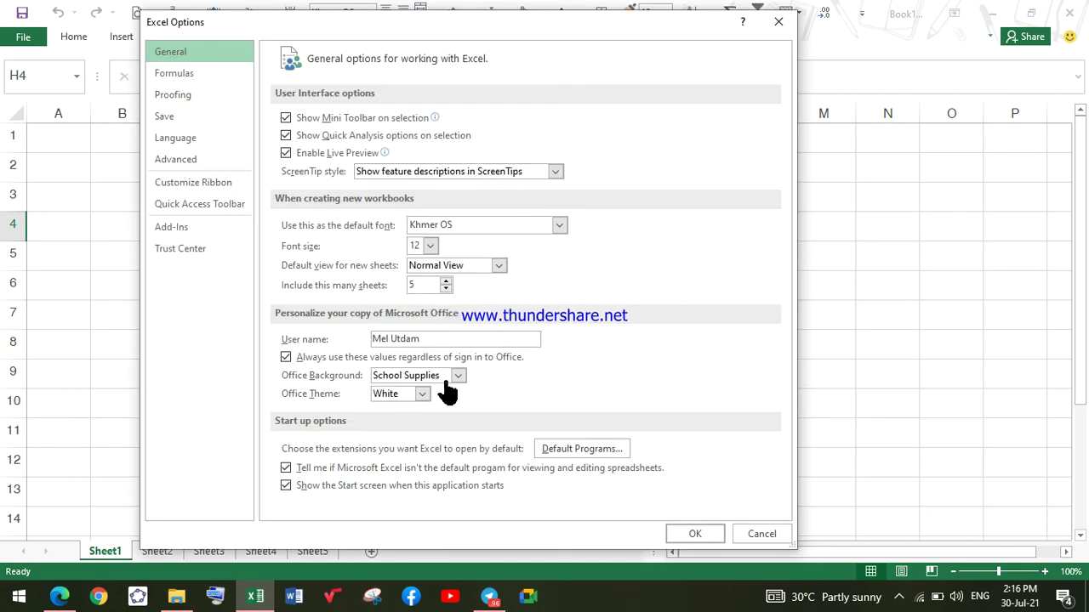
{"action": "left_click", "coordinate": [422, 395]}
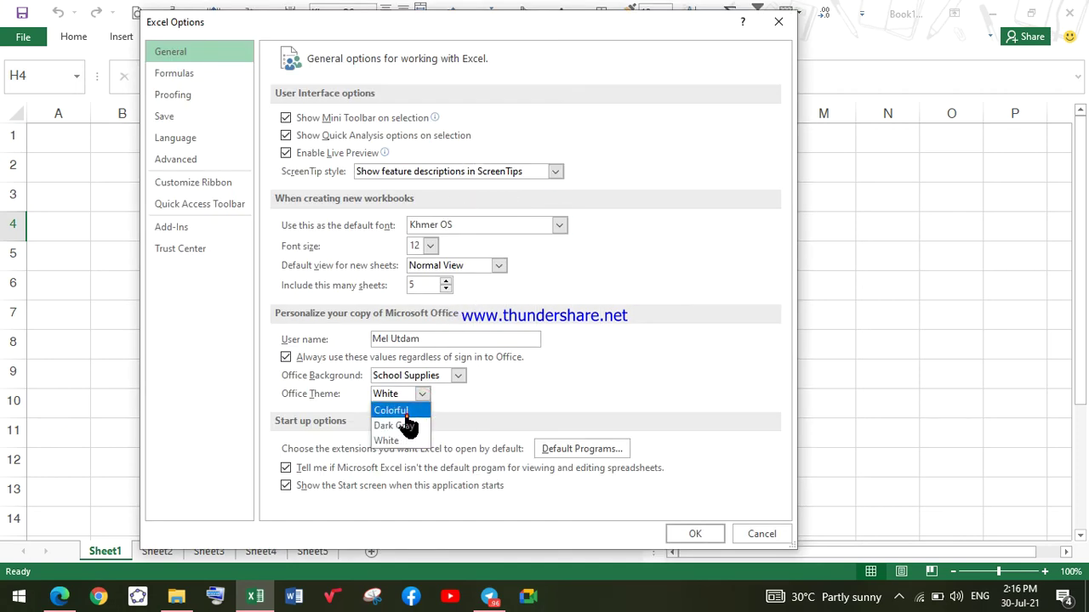
{"action": "left_click", "coordinate": [407, 413]}
{"action": "left_click", "coordinate": [693, 536]}
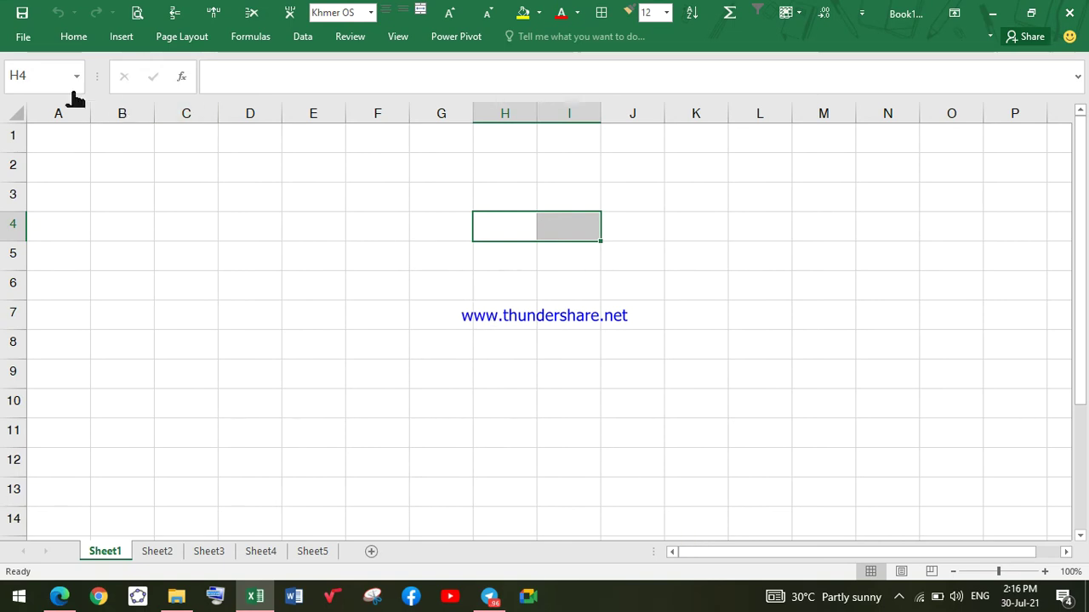
Step: Set the Office Theme to White in the General program options and apply it
{"action": "left_click", "coordinate": [24, 36]}
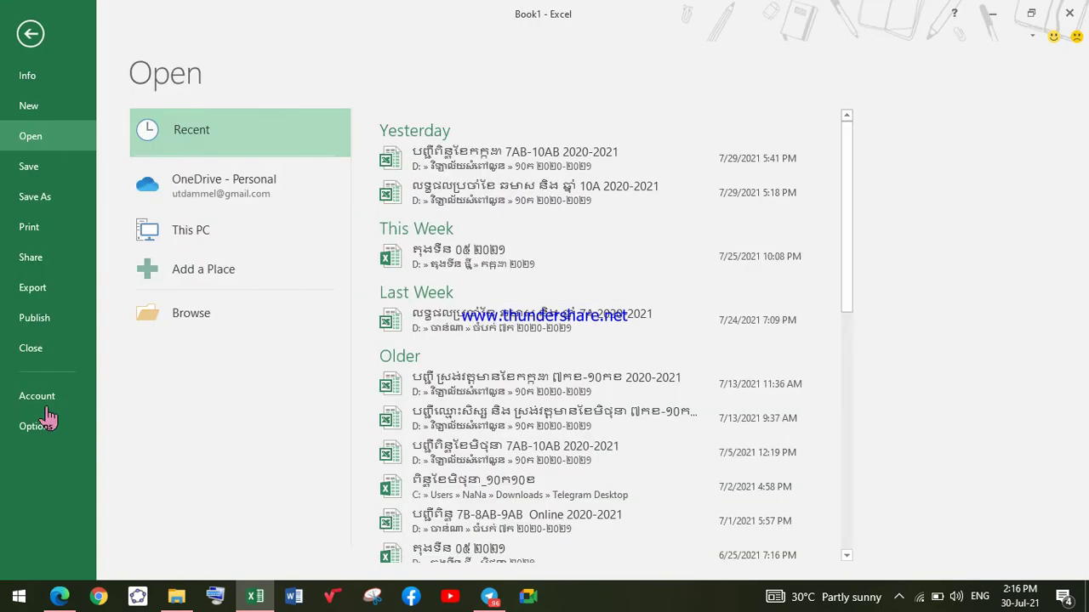
{"action": "left_click", "coordinate": [33, 426]}
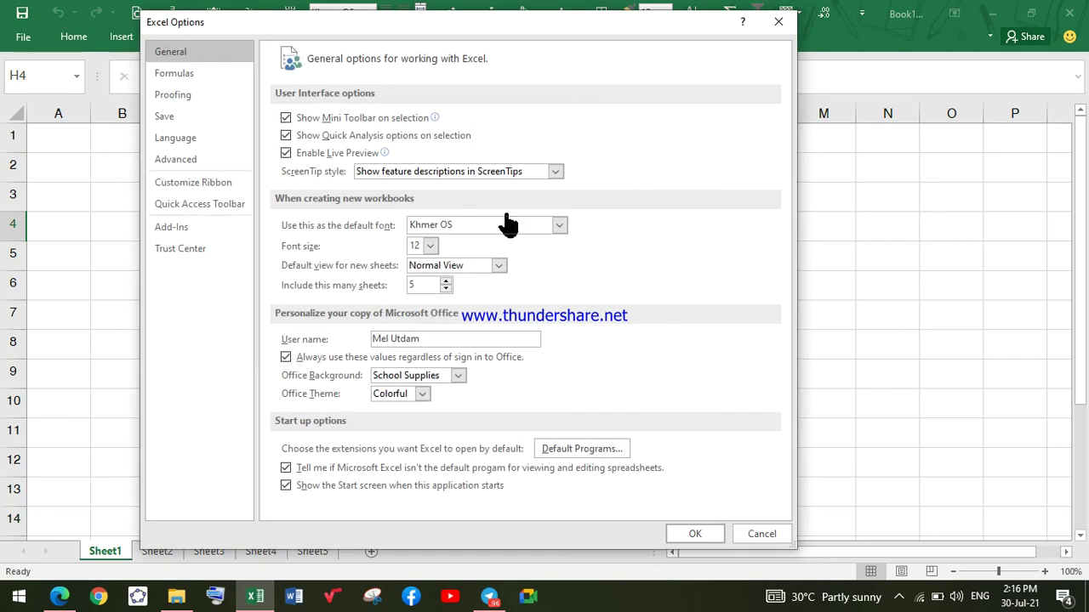
{"action": "left_click", "coordinate": [421, 396]}
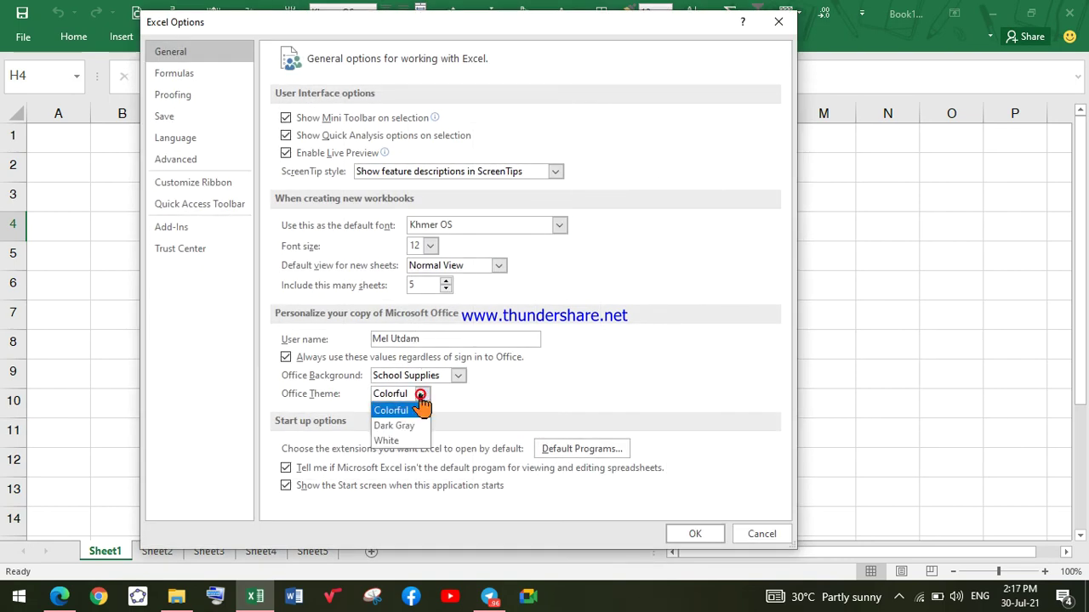
{"action": "left_click", "coordinate": [418, 443]}
{"action": "left_click", "coordinate": [708, 536]}
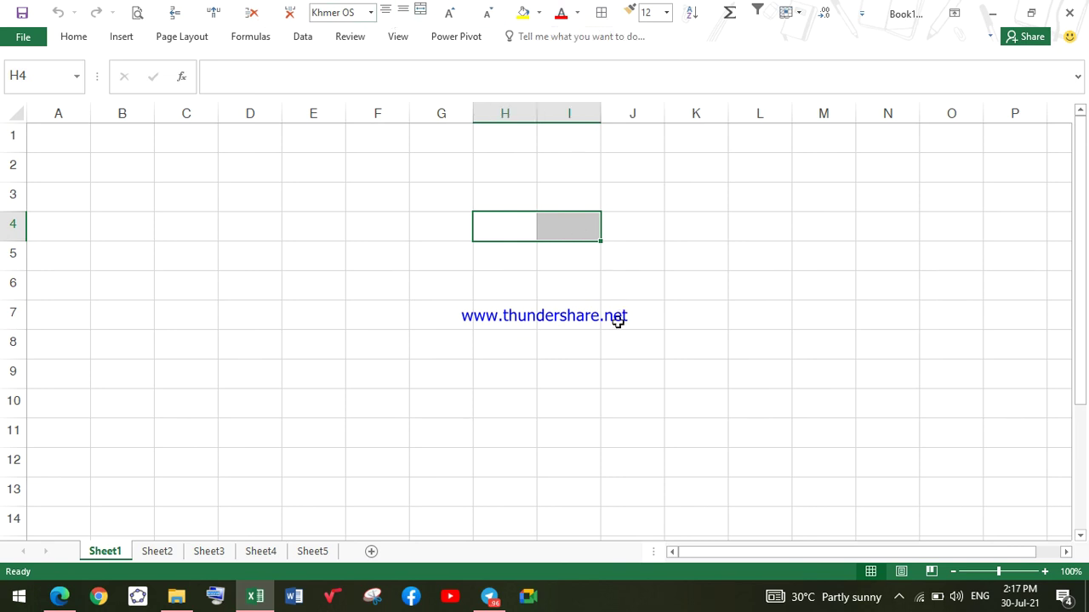
{"action": "left_click", "coordinate": [899, 596]}
{"action": "left_click", "coordinate": [852, 566]}
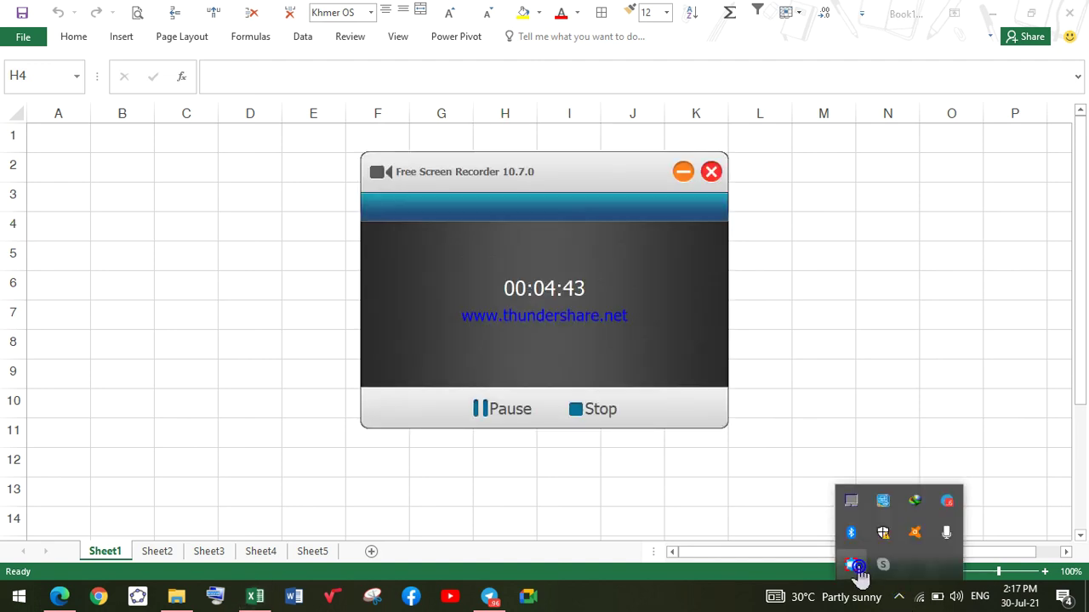